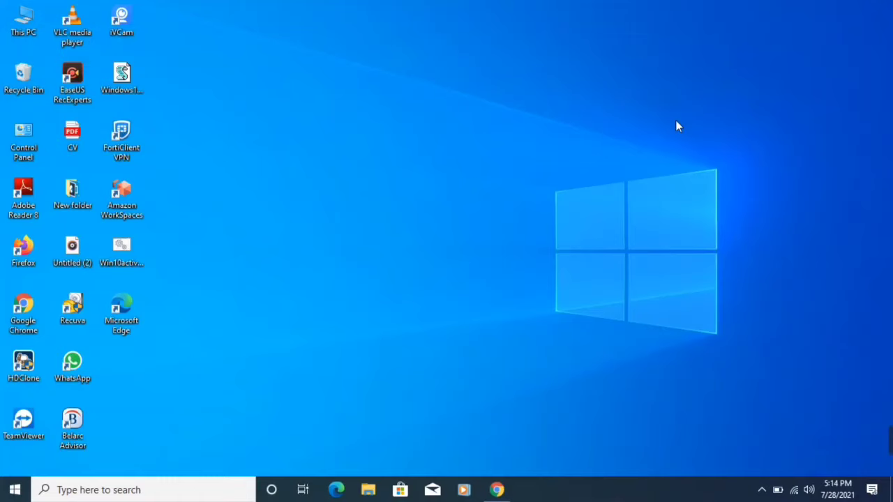
- Open the System32 folder inside the Windows folder on Local Disk (C:) in File Explorer
{"action": "double_click", "coordinate": [15, 22]}
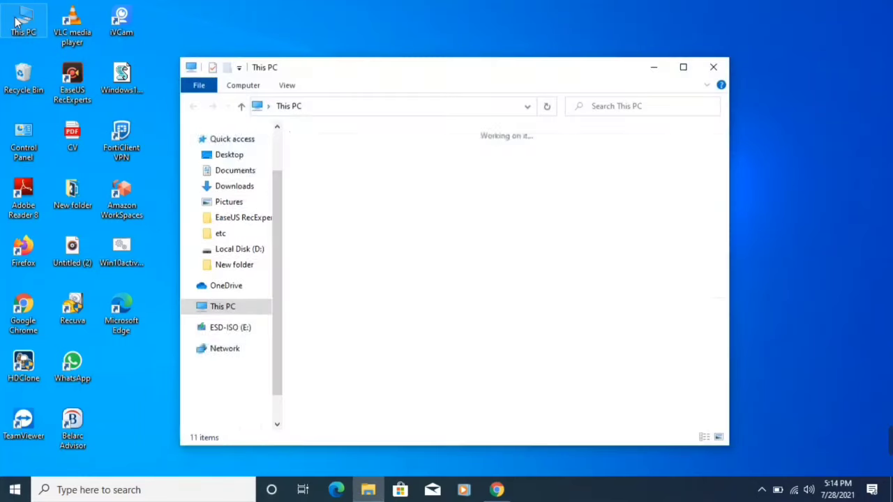
{"action": "mouse_move", "coordinate": [371, 321]}
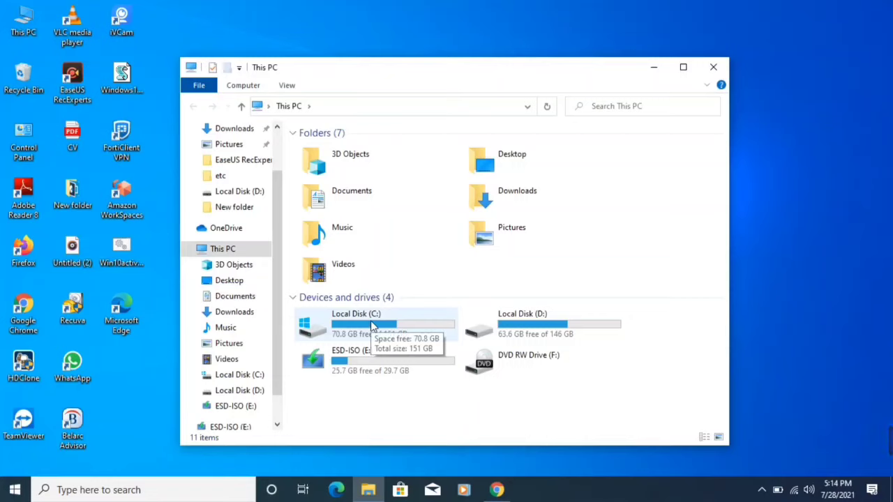
{"action": "double_click", "coordinate": [371, 325]}
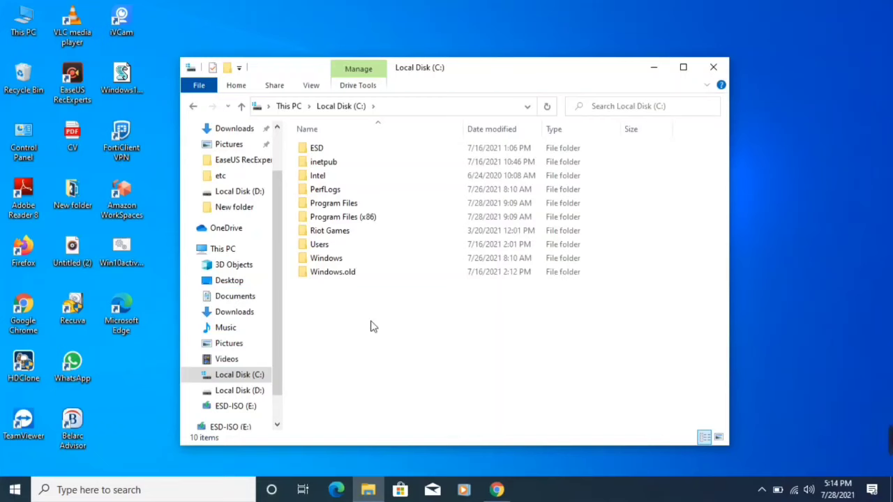
{"action": "double_click", "coordinate": [334, 261]}
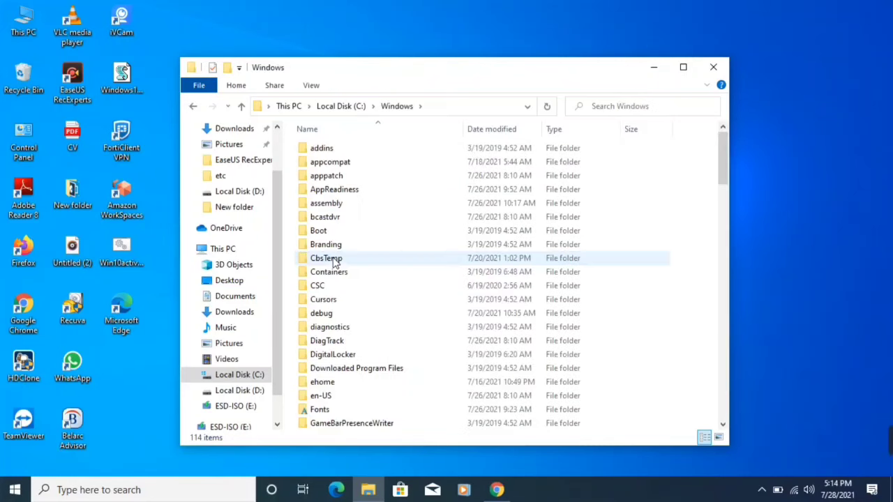
{"action": "left_click", "coordinate": [353, 262]}
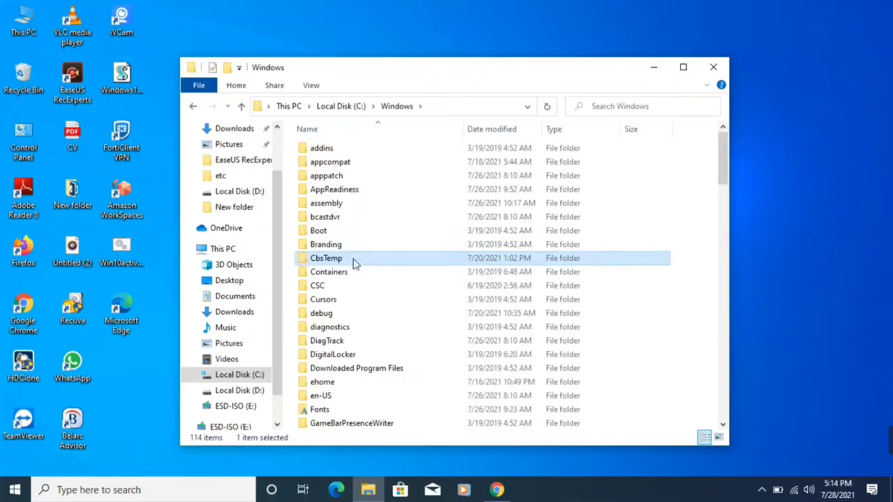
{"action": "key", "text": "s"}
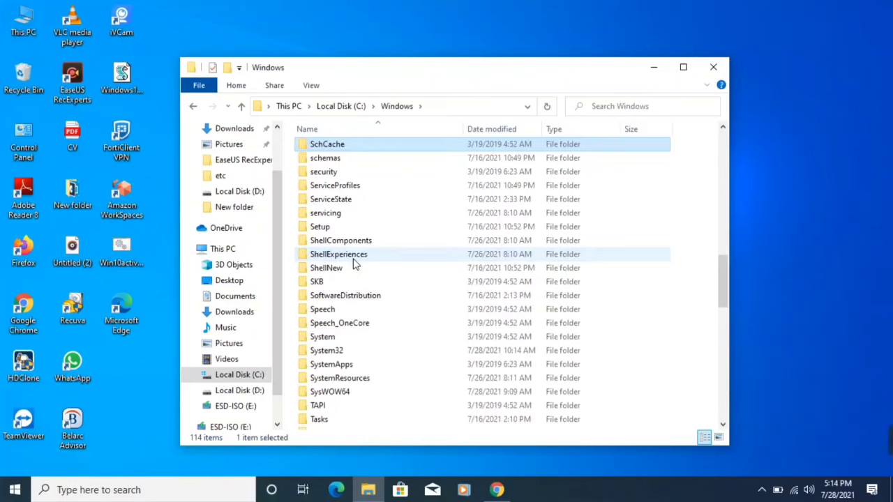
{"action": "double_click", "coordinate": [335, 352]}
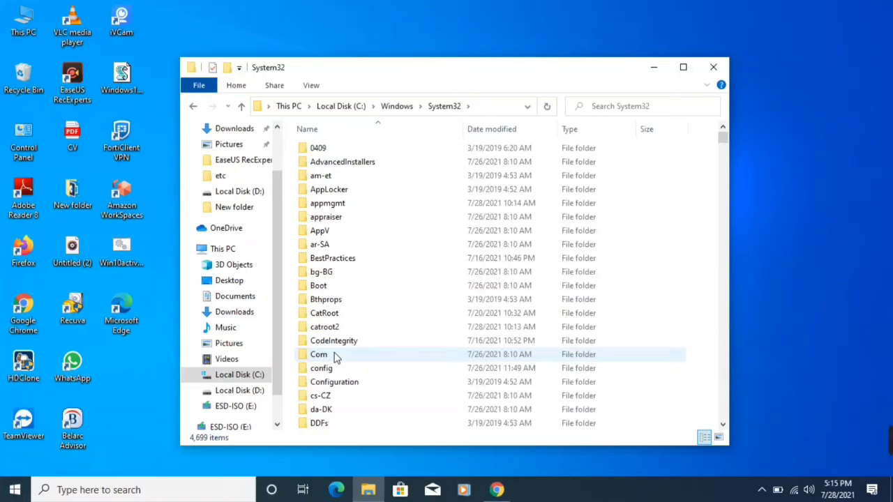
- Copy the fsquirt application from System32 and paste it onto the desktop
{"action": "type", "text": "fsquirt"}
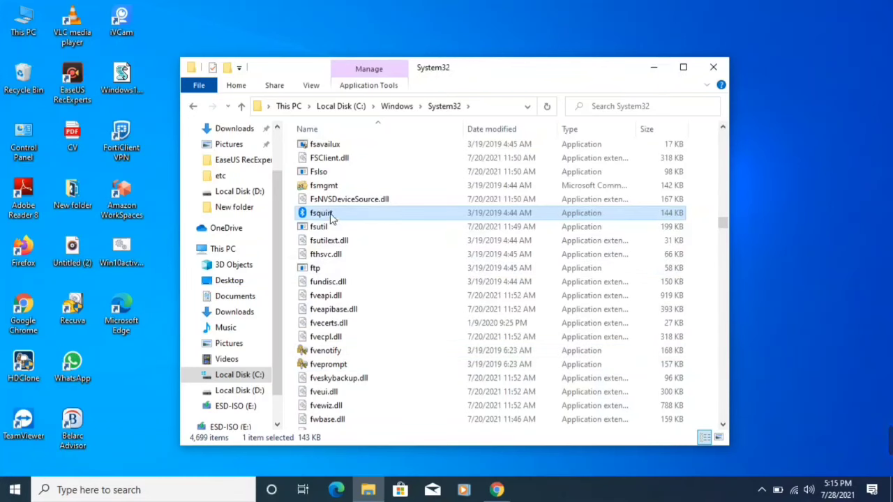
{"action": "mouse_move", "coordinate": [332, 218]}
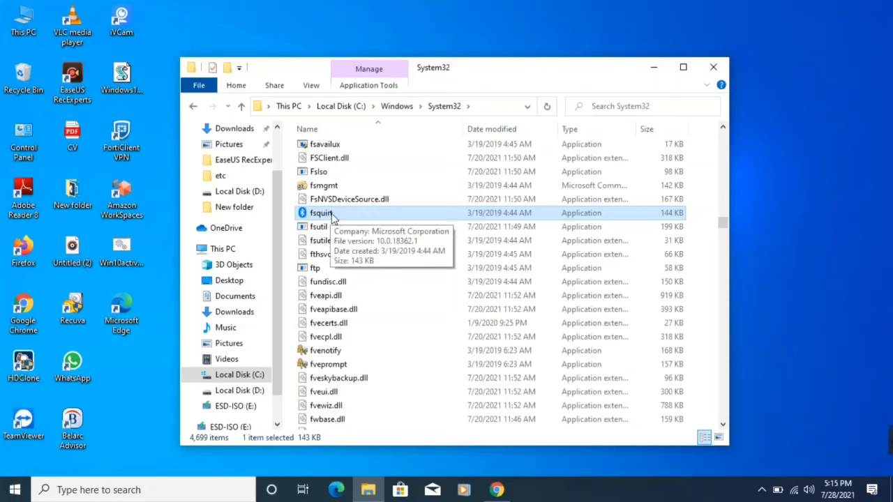
{"action": "right_click", "coordinate": [333, 216]}
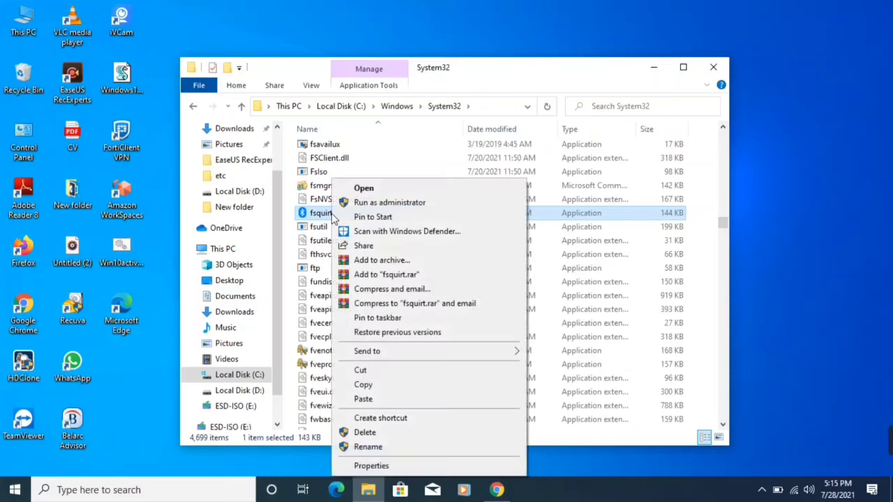
{"action": "left_click", "coordinate": [381, 390]}
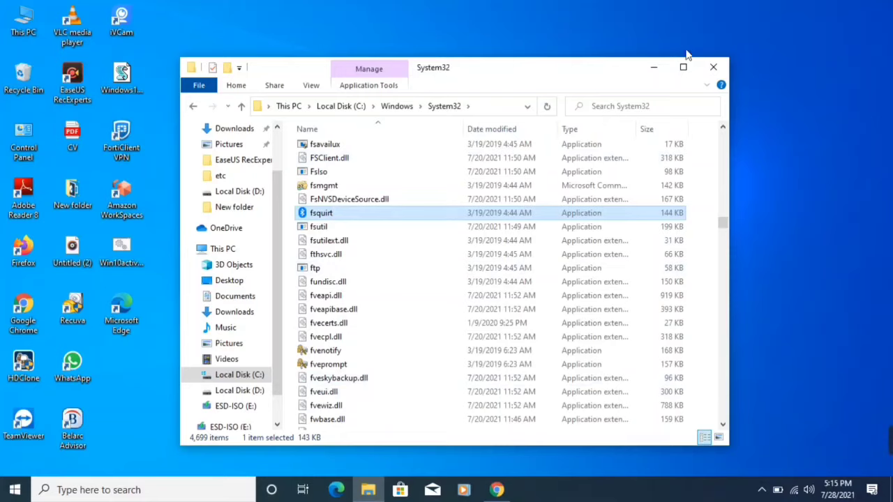
{"action": "left_click", "coordinate": [652, 67]}
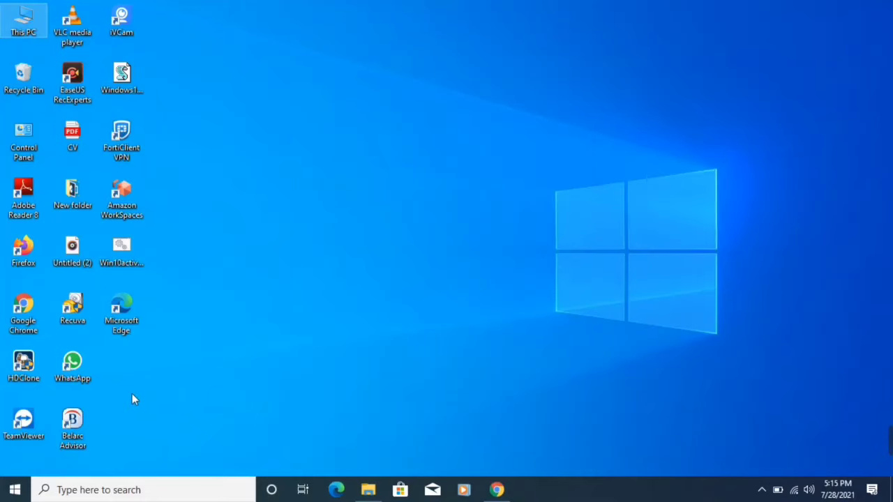
{"action": "right_click", "coordinate": [185, 371]}
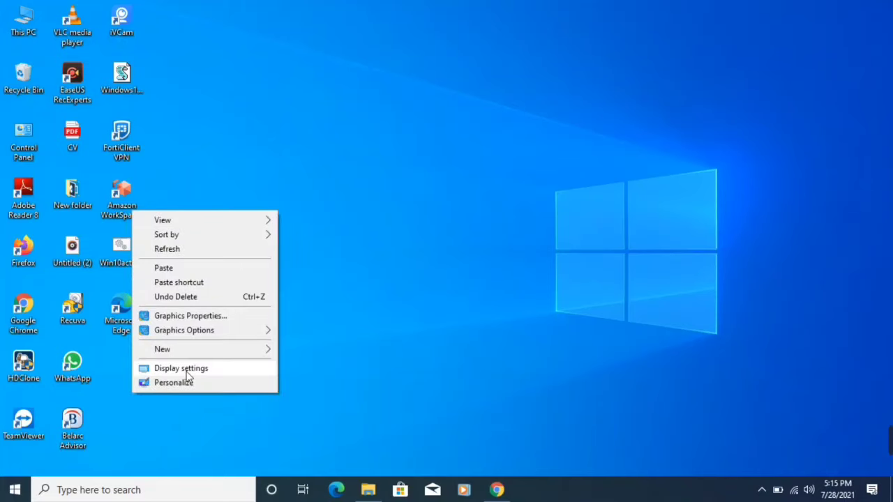
{"action": "left_click", "coordinate": [167, 268]}
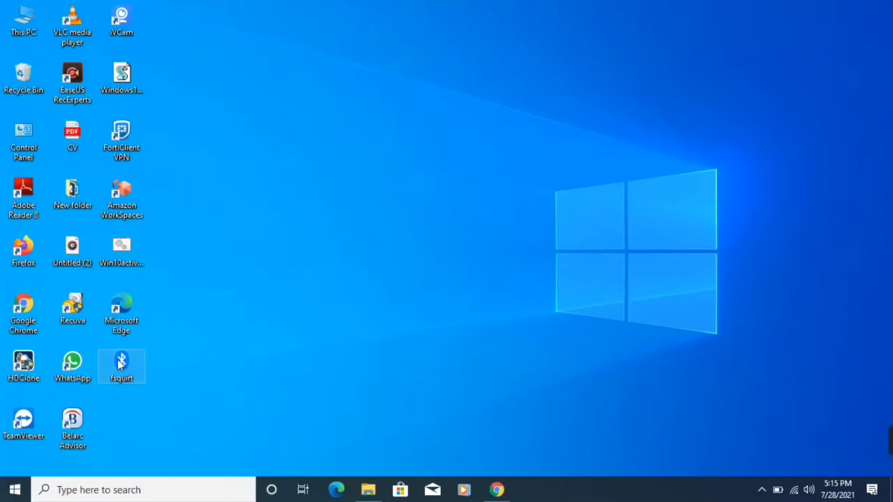
- Launch fsquirt from the desktop, choose to send files over Bluetooth, and close the transfer wizard
{"action": "mouse_move", "coordinate": [121, 363]}
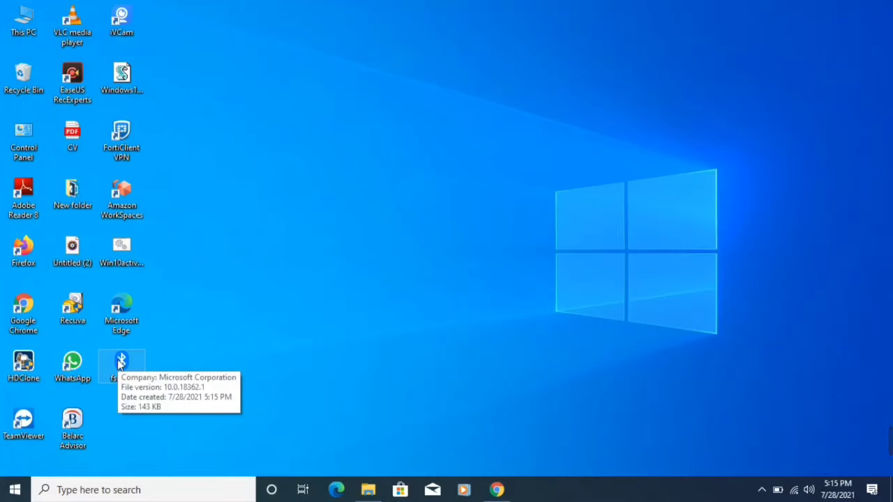
{"action": "double_click", "coordinate": [120, 363]}
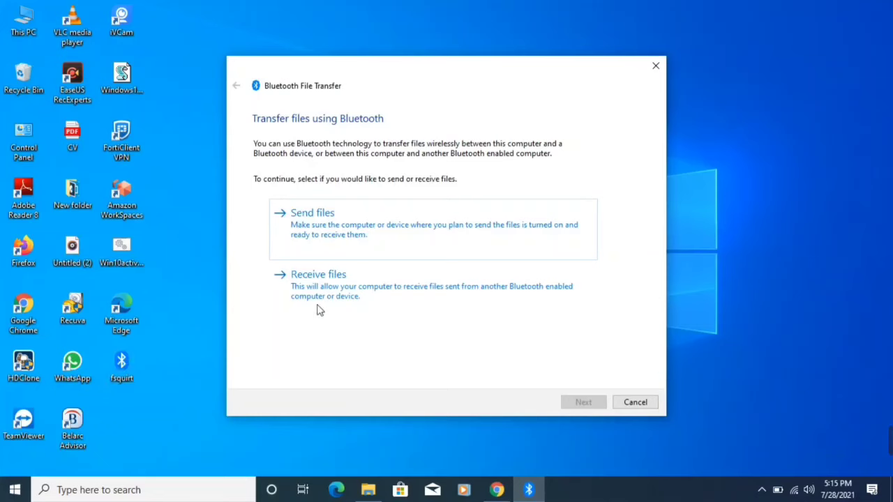
{"action": "left_click", "coordinate": [357, 235]}
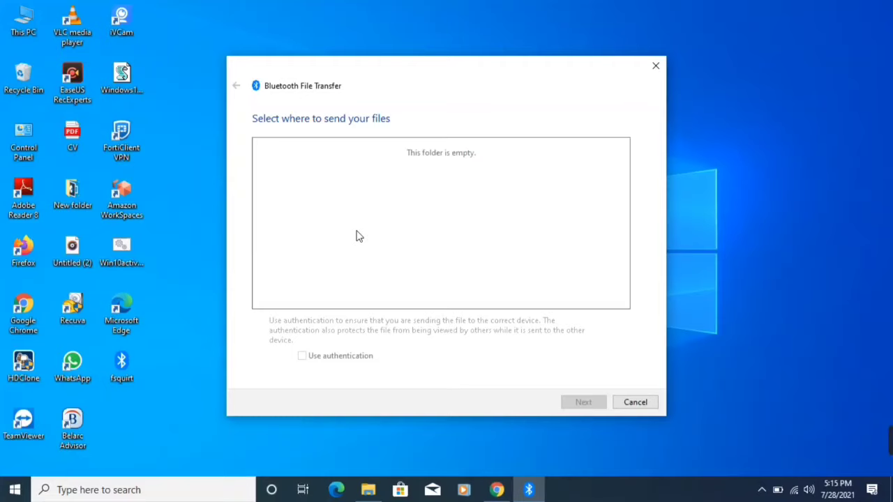
{"action": "left_click", "coordinate": [656, 67]}
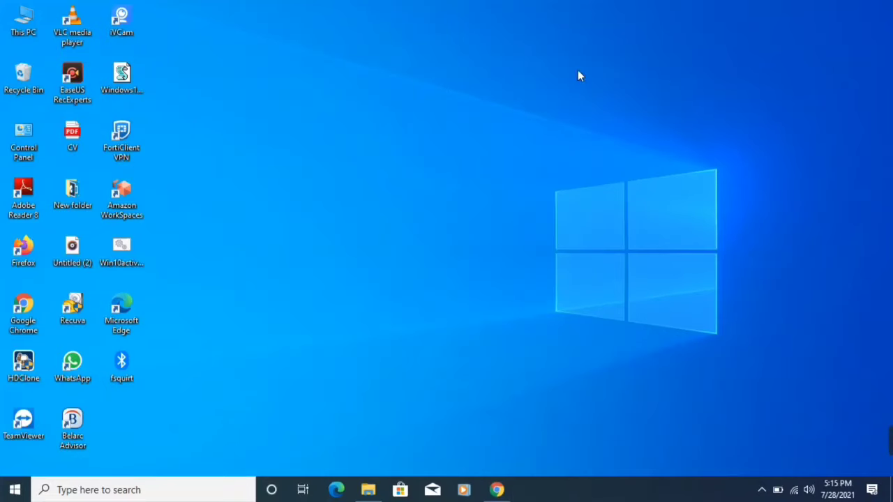
- Open Device Manager in Computer Management for This PC and select the Bluetooth category
{"action": "right_click", "coordinate": [23, 18]}
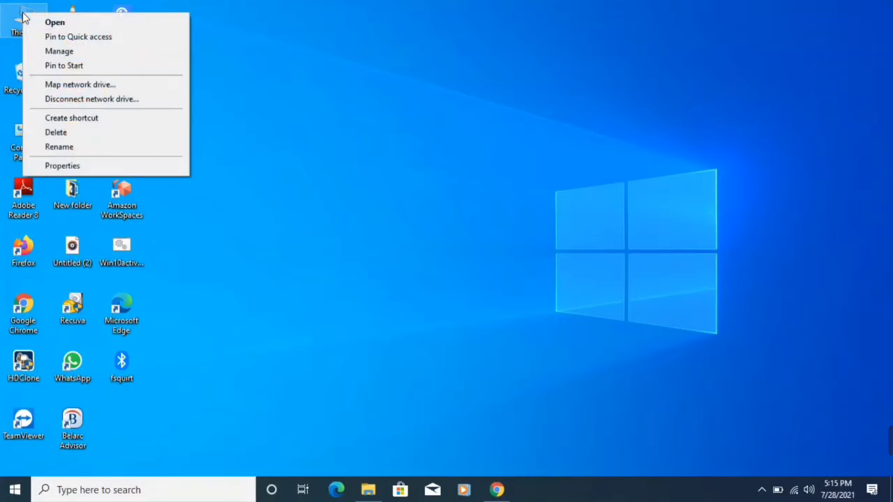
{"action": "left_click", "coordinate": [59, 52]}
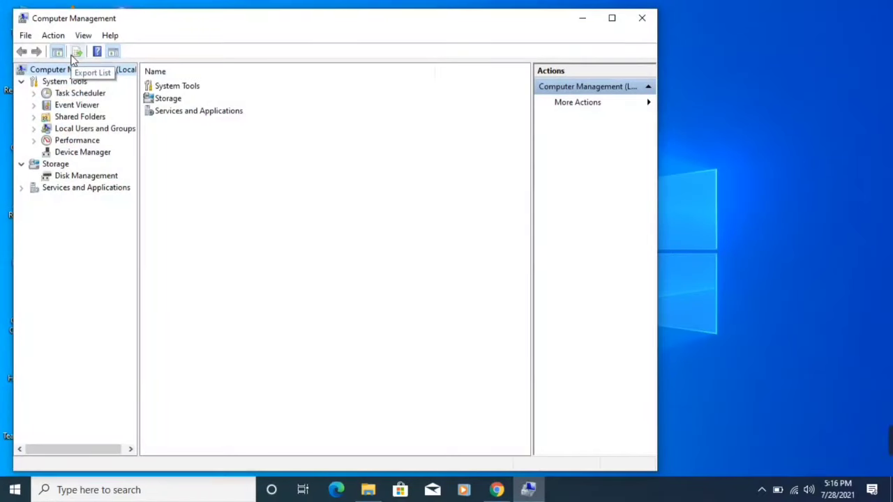
{"action": "left_click", "coordinate": [85, 154]}
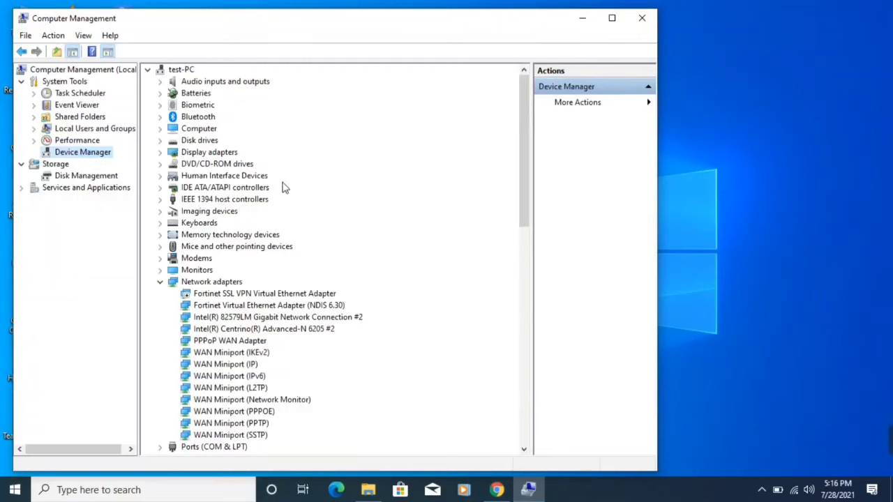
{"action": "left_click", "coordinate": [200, 117]}
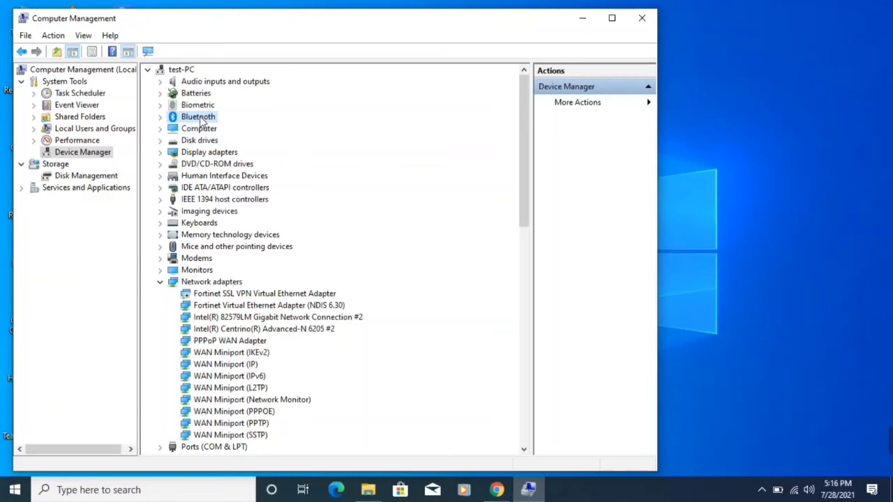
- Switch to Chrome, go to intel.com, and open Intel's Download Center
{"action": "left_click", "coordinate": [497, 490]}
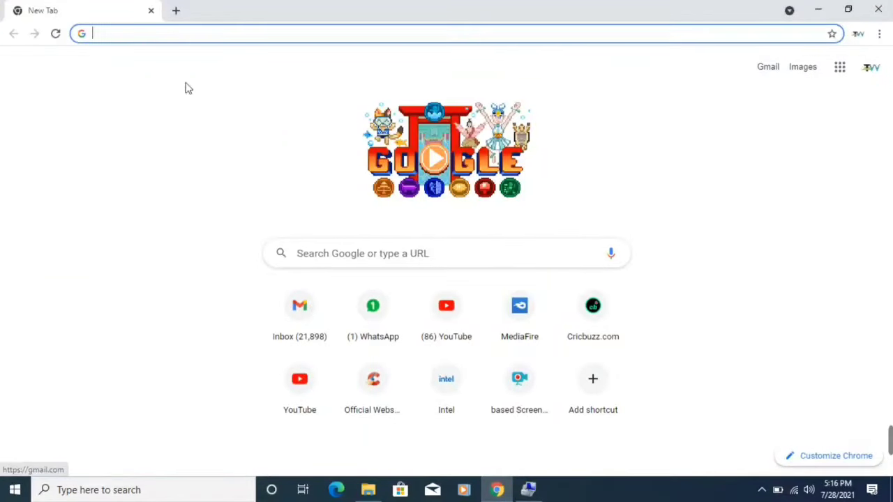
{"action": "left_click", "coordinate": [154, 32]}
{"action": "type", "text": "intel."}
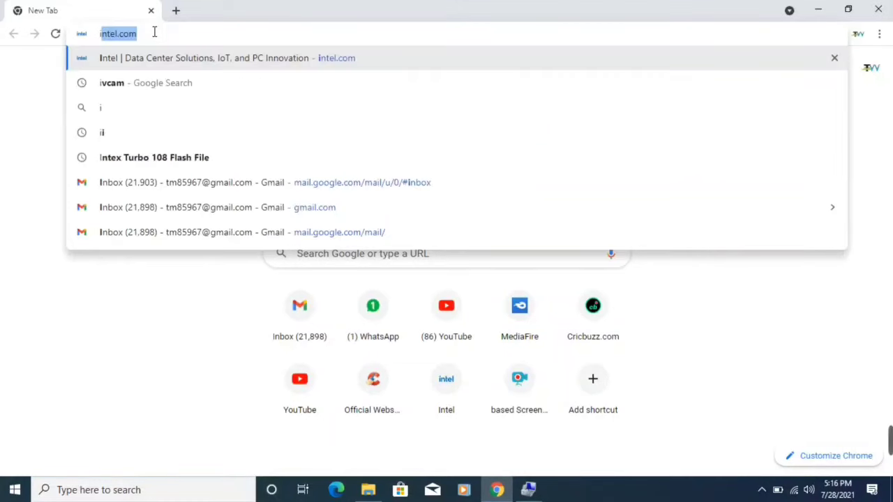
{"action": "type", "text": "com"}
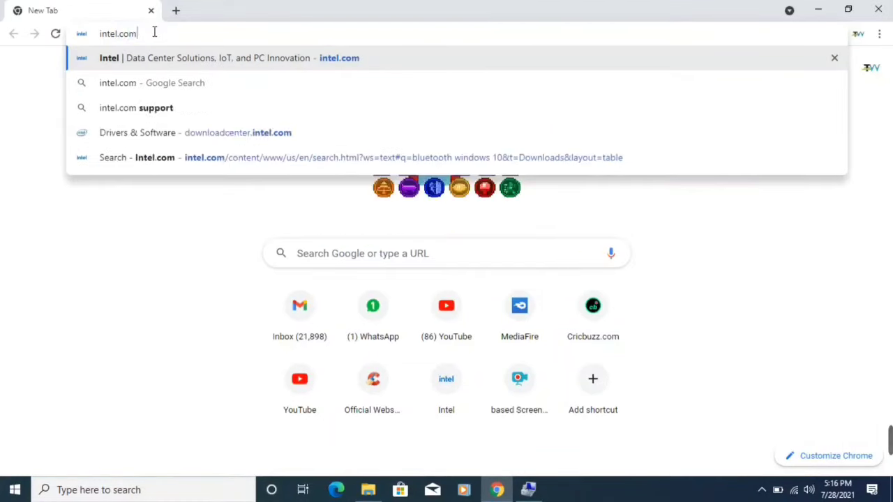
{"action": "key", "text": "Return"}
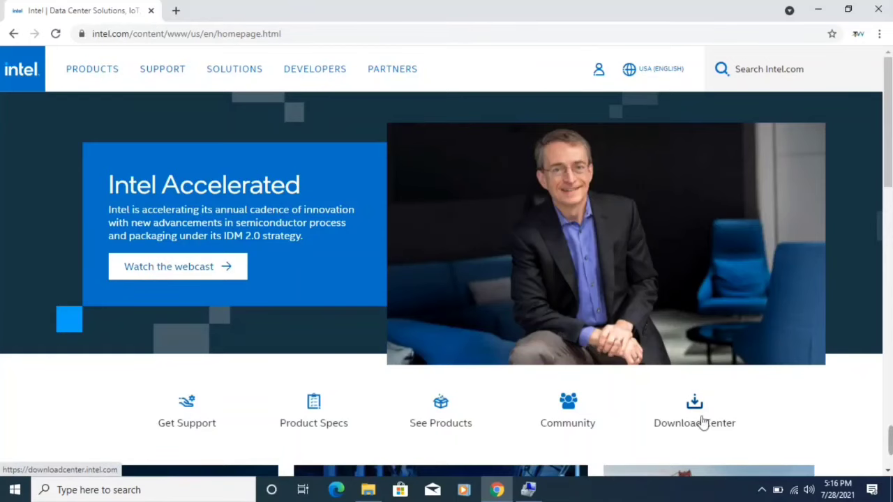
{"action": "left_click", "coordinate": [691, 414]}
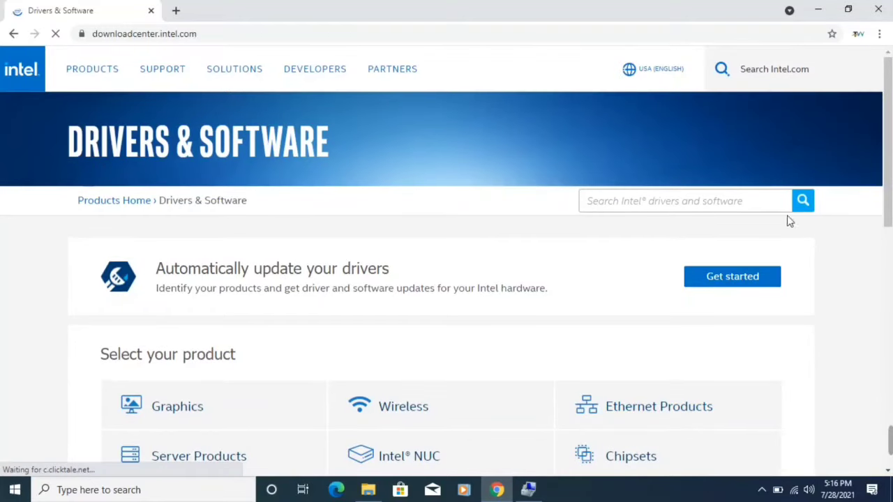
- Search Intel's drivers and software for "bluetooth windows 10" and look through the download results
{"action": "left_click", "coordinate": [642, 201]}
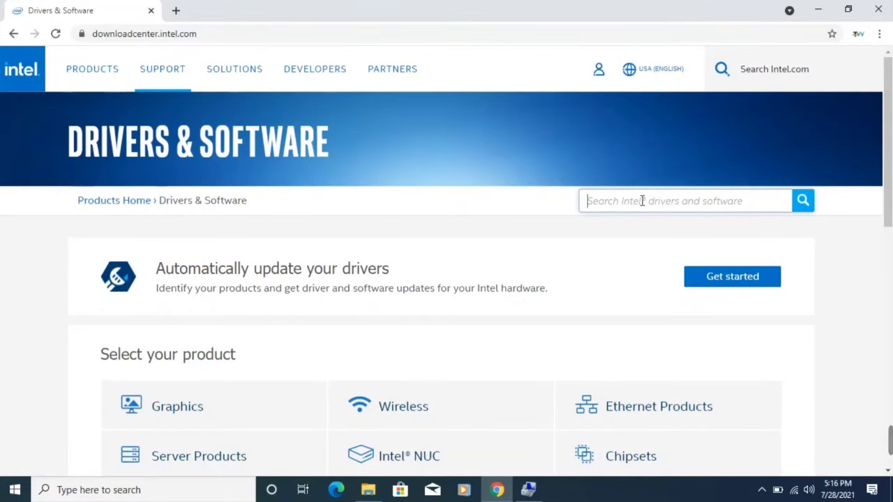
{"action": "type", "text": "b"}
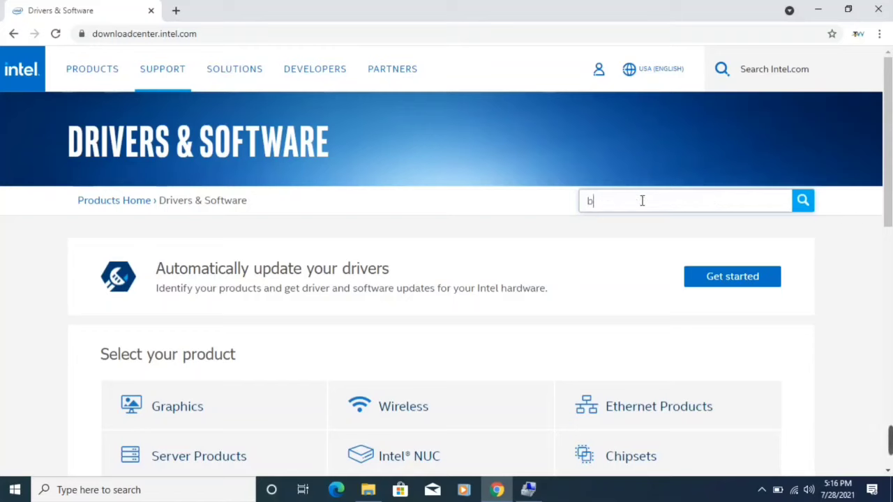
{"action": "type", "text": "luetoot"}
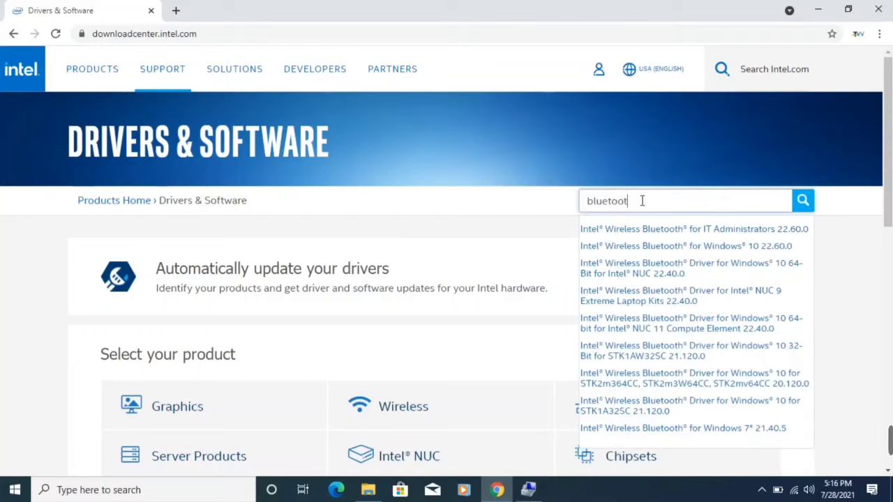
{"action": "type", "text": "h wind"}
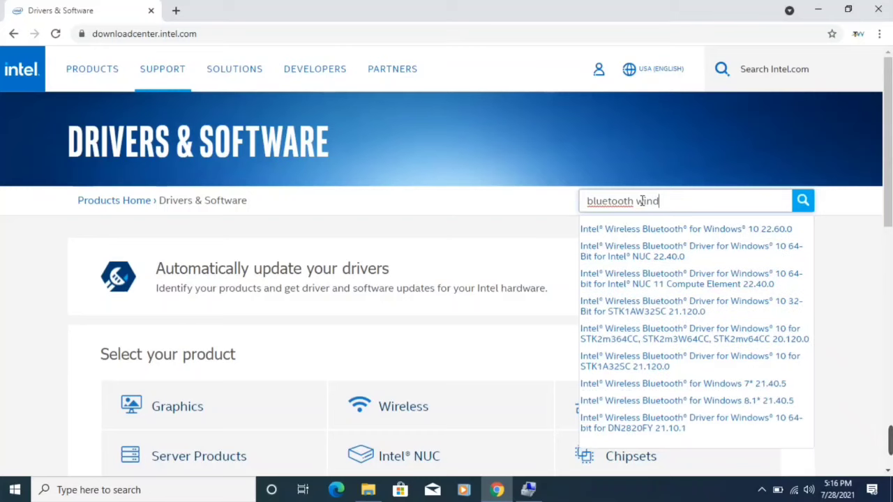
{"action": "type", "text": "ows 10"}
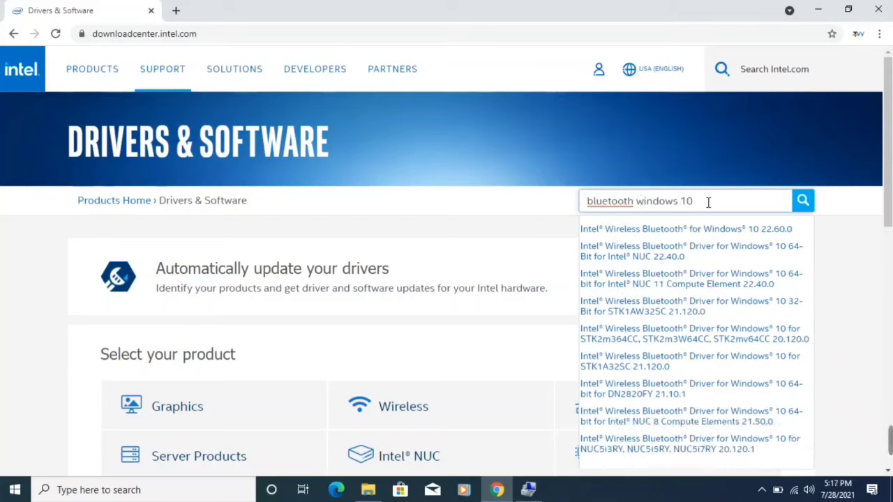
{"action": "left_click", "coordinate": [802, 202]}
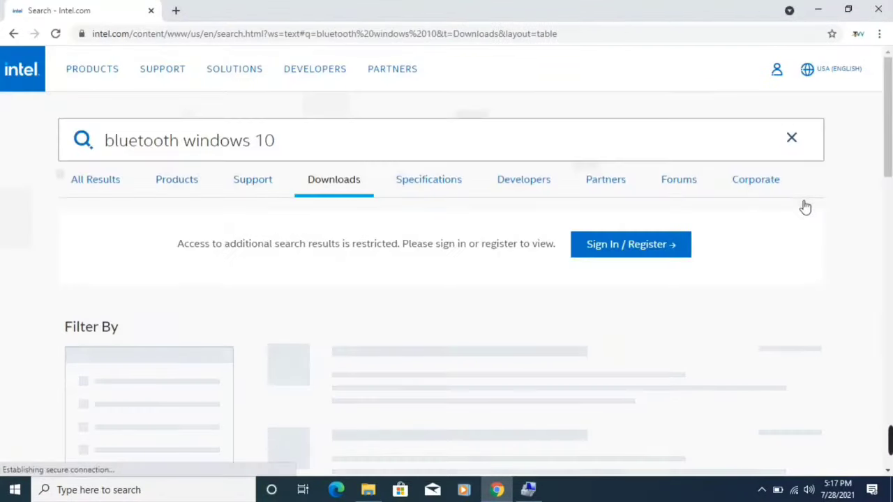
{"action": "scroll", "coordinate": [884, 179], "scroll_direction": "down", "scroll_amount": 6}
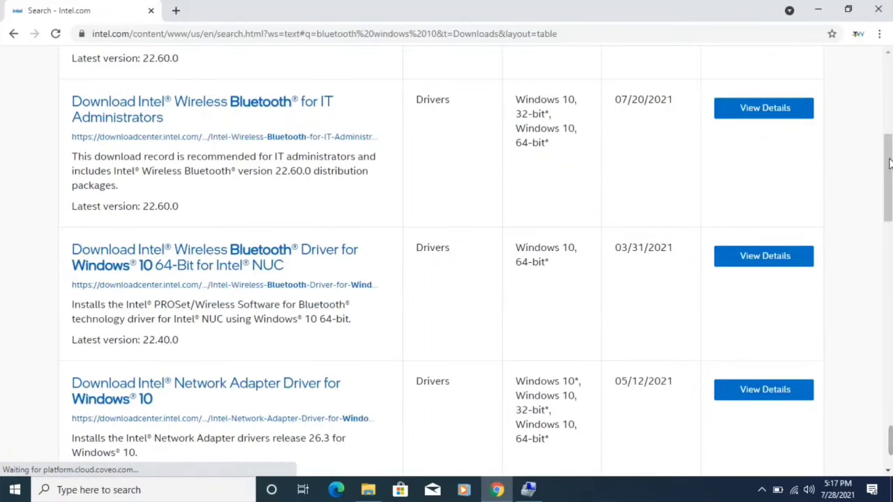
{"action": "scroll", "coordinate": [888, 168], "scroll_direction": "up", "scroll_amount": 3}
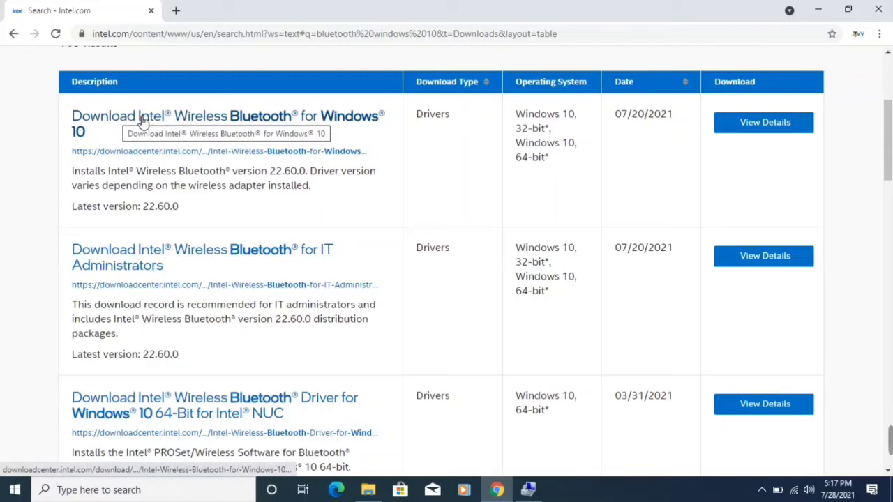
- Open the Intel Wireless Bluetooth for Windows 10 download page and view its available downloads
{"action": "left_click", "coordinate": [257, 127]}
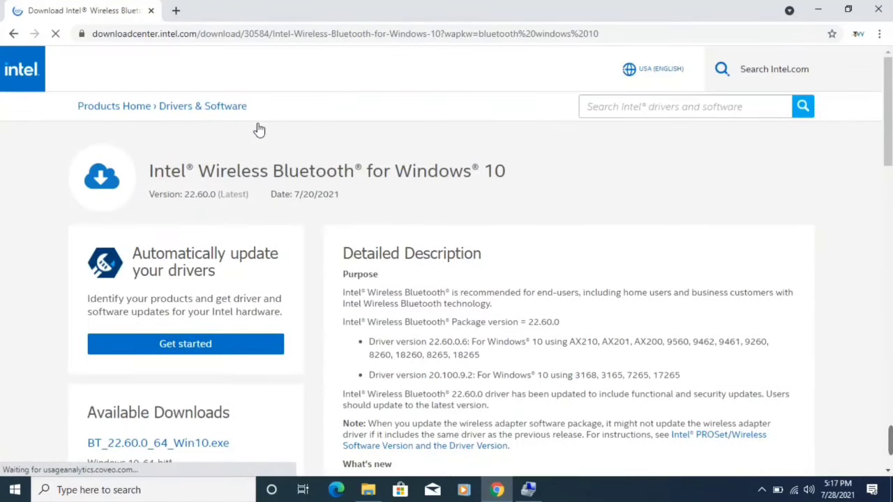
{"action": "scroll", "coordinate": [447, 262], "scroll_direction": "down", "scroll_amount": 3}
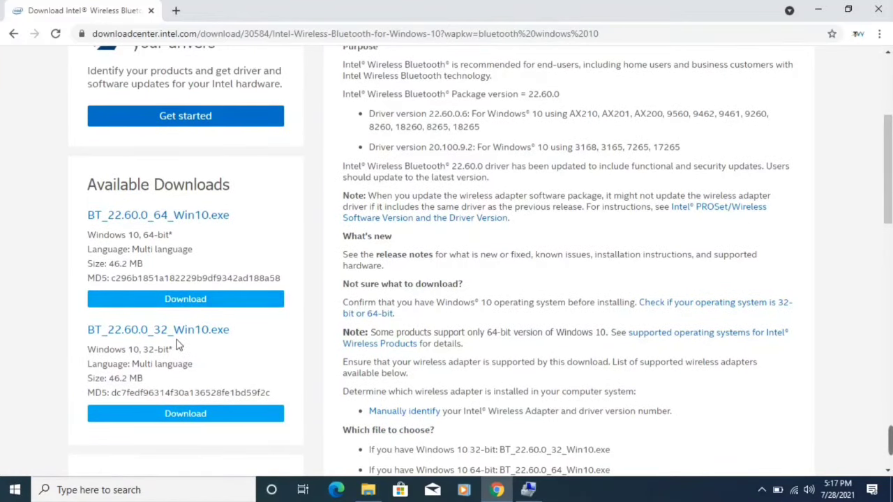
- Minimize the open windows and check the system type in the properties of This PC
{"action": "left_click", "coordinate": [818, 10]}
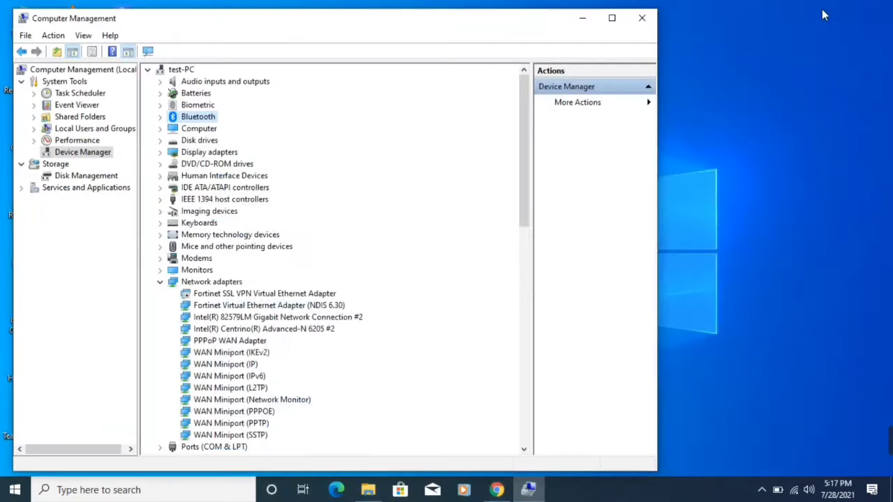
{"action": "left_click", "coordinate": [582, 19]}
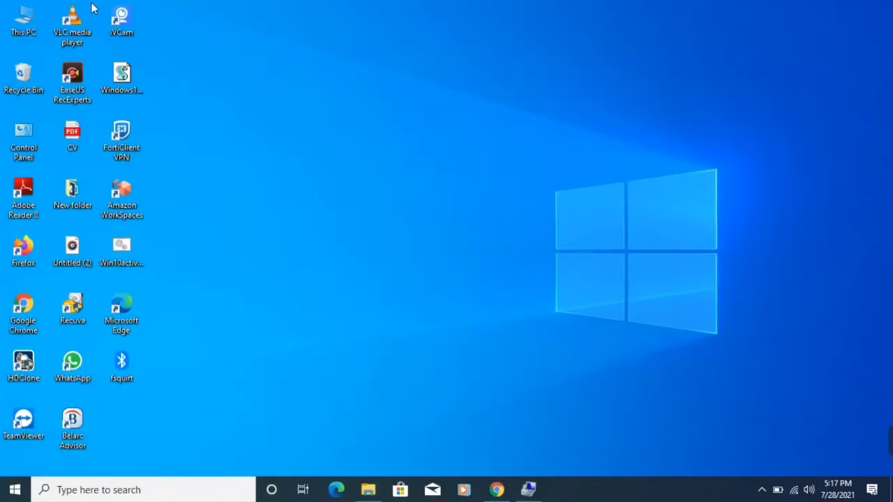
{"action": "right_click", "coordinate": [22, 21]}
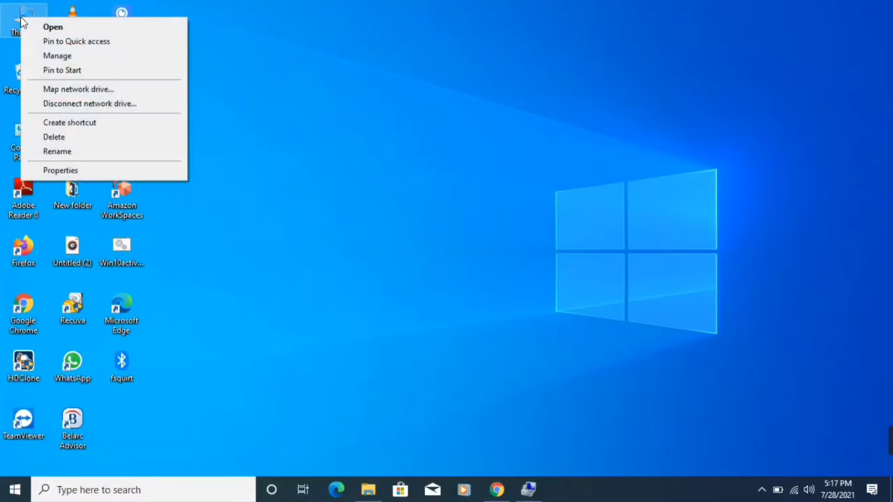
{"action": "left_click", "coordinate": [60, 170]}
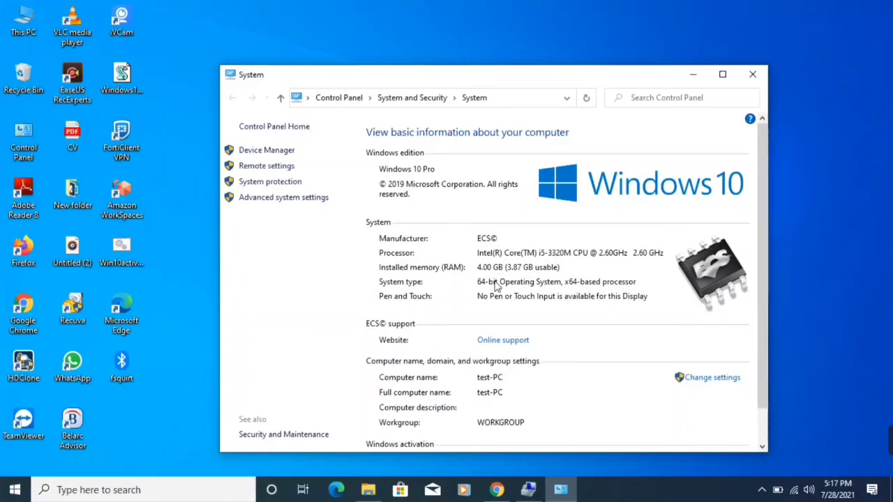
{"action": "left_click", "coordinate": [693, 74]}
- Return to Chrome, download BT_22.60.0_64_Win10.exe, and accept Intel's software license agreement
{"action": "left_click", "coordinate": [494, 491]}
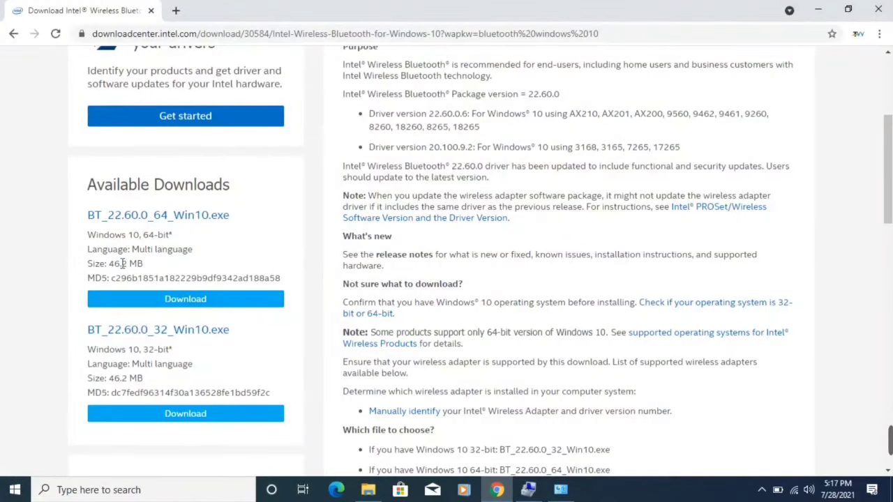
{"action": "left_click", "coordinate": [179, 306]}
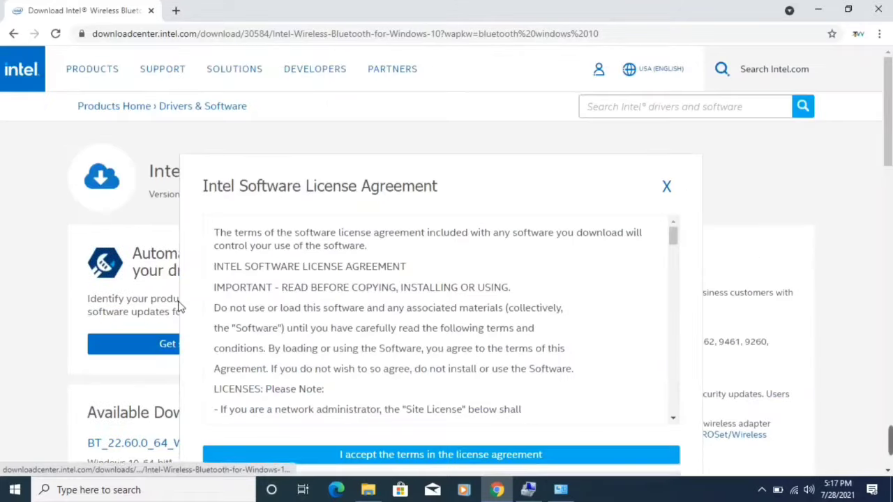
{"action": "left_click", "coordinate": [417, 458]}
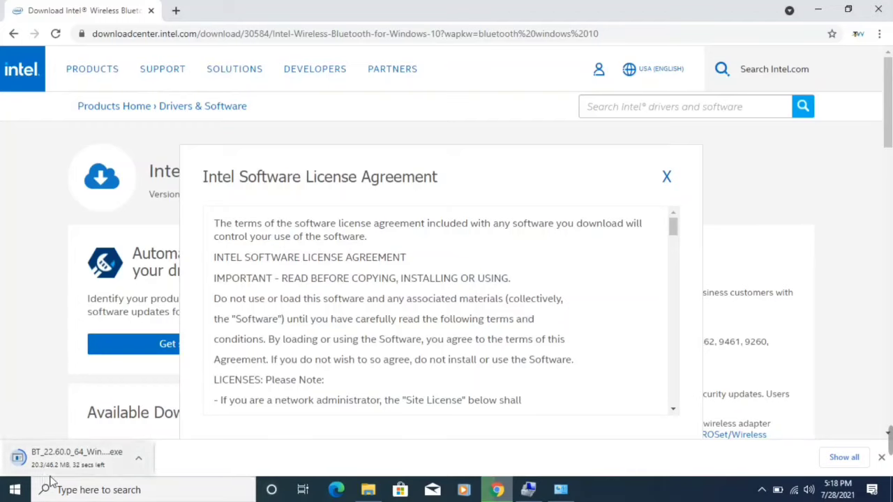
- Minimize the browser and open the Windows Services console by running services.msc
{"action": "left_click", "coordinate": [91, 488]}
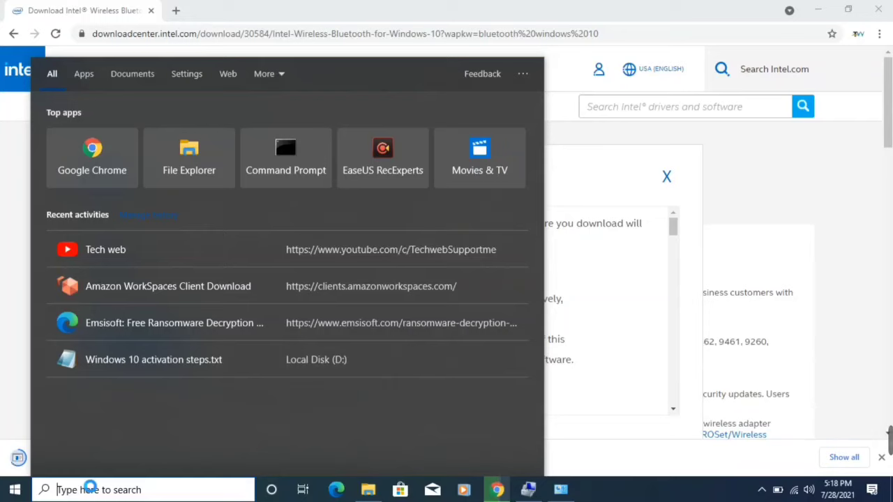
{"action": "left_click", "coordinate": [825, 10]}
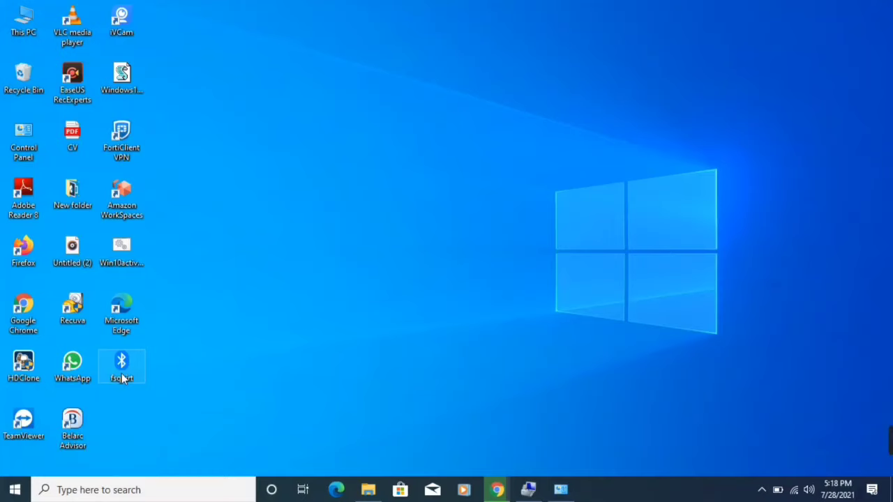
{"action": "key", "text": "super+r"}
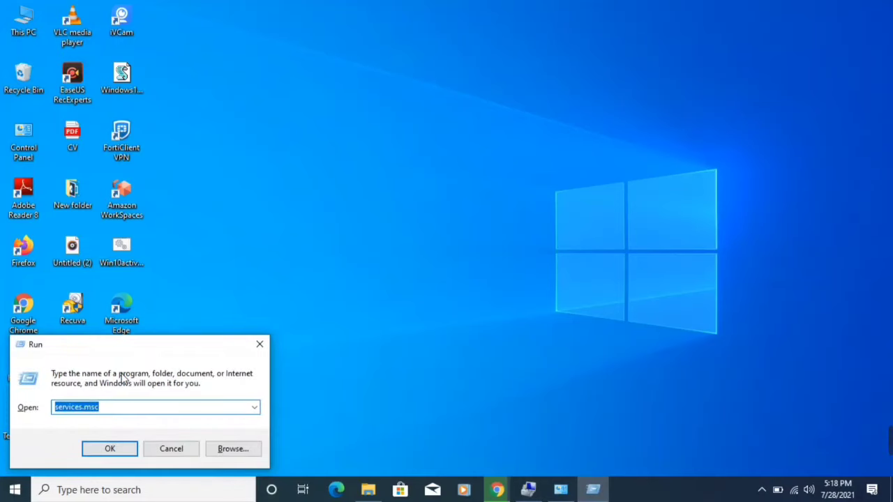
{"action": "type", "text": "serv"}
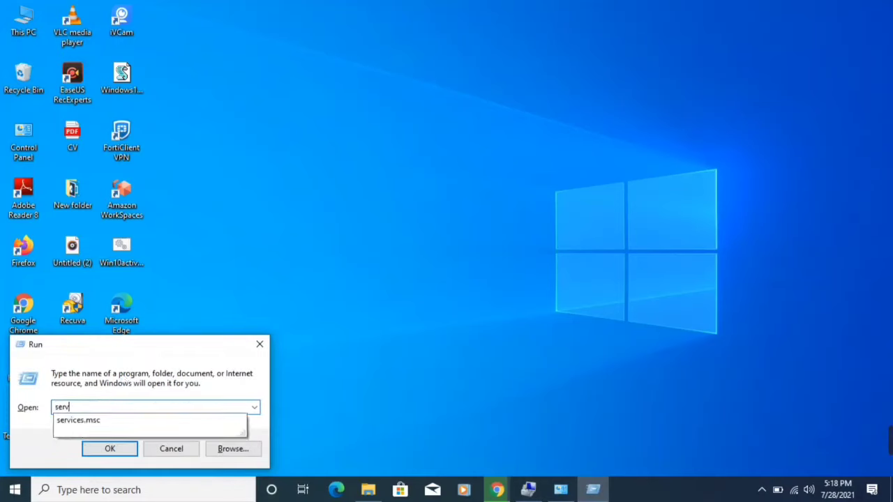
{"action": "type", "text": "ices.msc"}
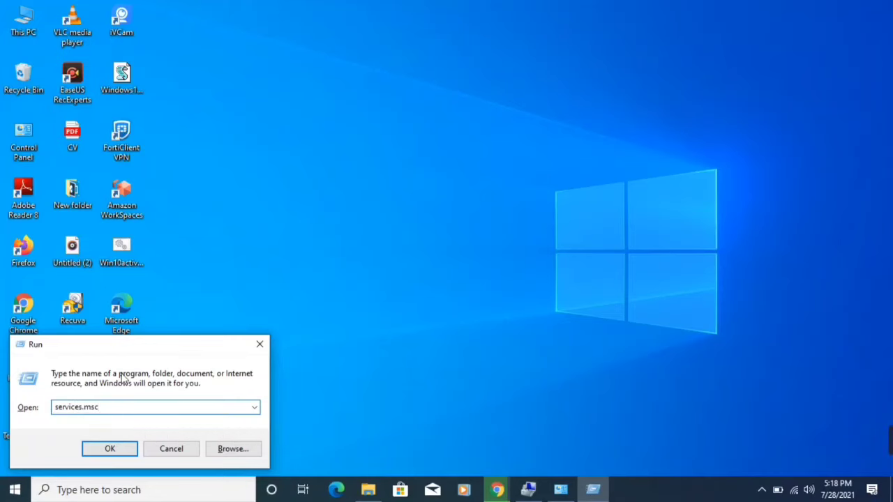
{"action": "key", "text": "Return"}
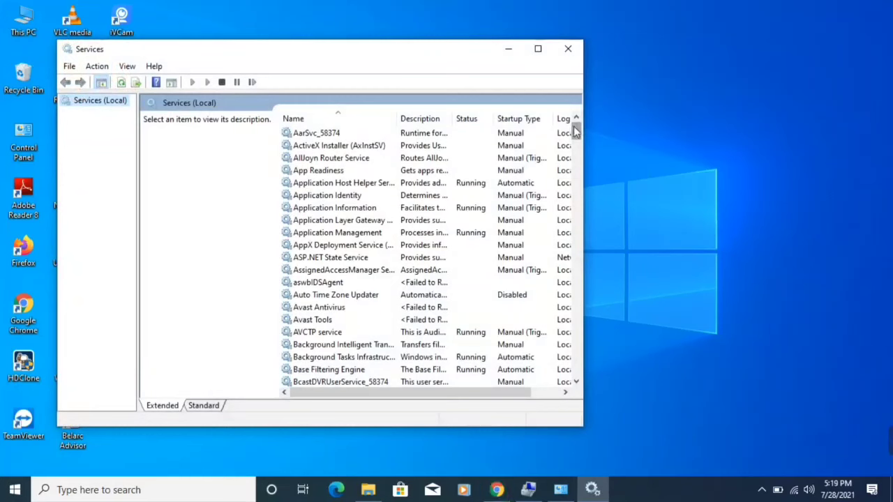
- Set the Bluetooth Audio Gateway Service's startup type to Automatic, start the service, and apply the changes
{"action": "mouse_move", "coordinate": [572, 131]}
{"action": "left_mouse_down"}
{"action": "mouse_move", "coordinate": [574, 150]}
{"action": "mouse_move", "coordinate": [574, 116]}
{"action": "left_mouse_up"}
{"action": "left_click", "coordinate": [344, 220]}
{"action": "key", "text": "b"}
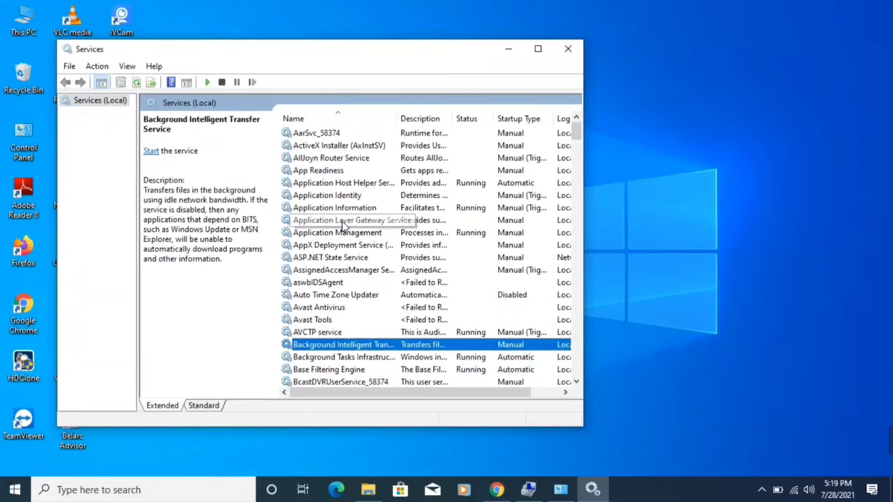
{"action": "key", "text": "l"}
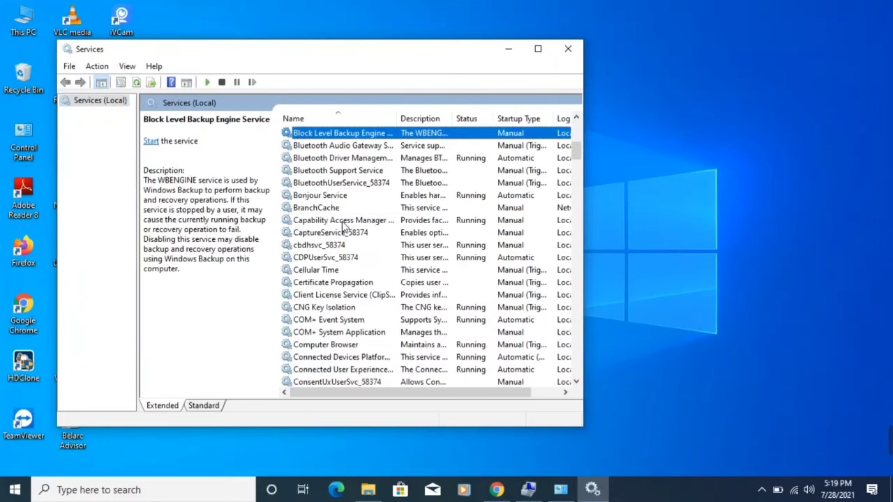
{"action": "left_click", "coordinate": [314, 145]}
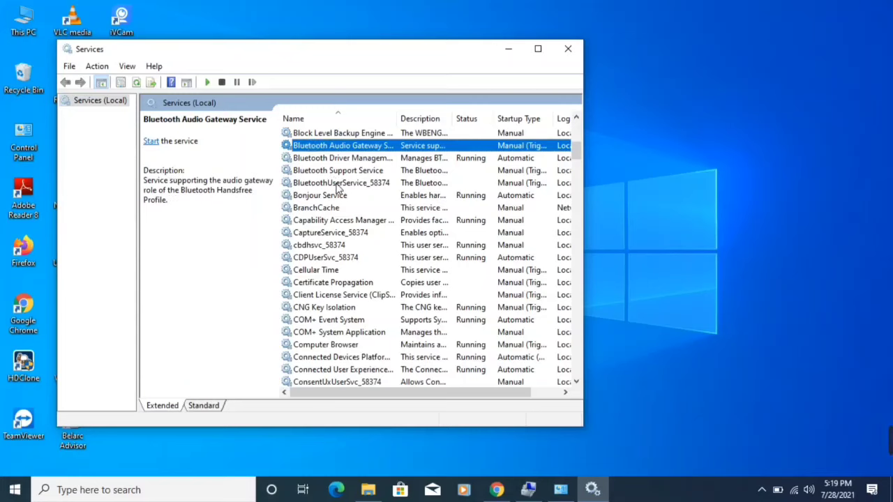
{"action": "double_click", "coordinate": [328, 148]}
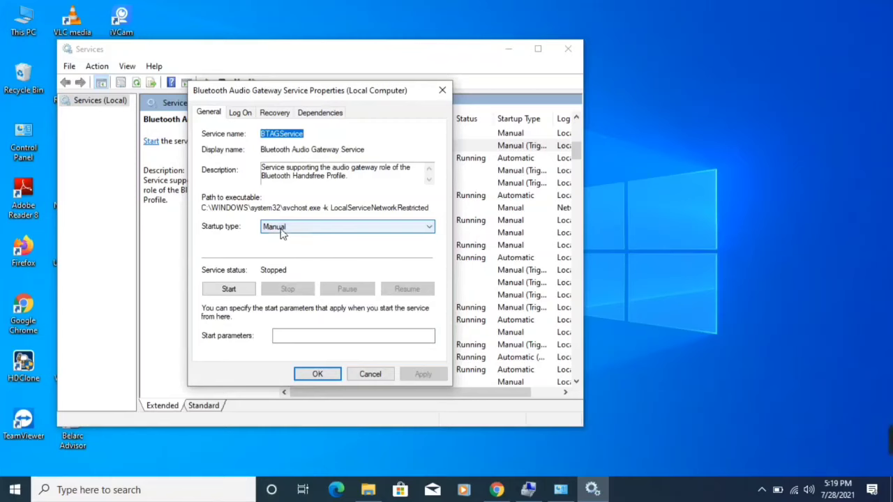
{"action": "left_click", "coordinate": [425, 228]}
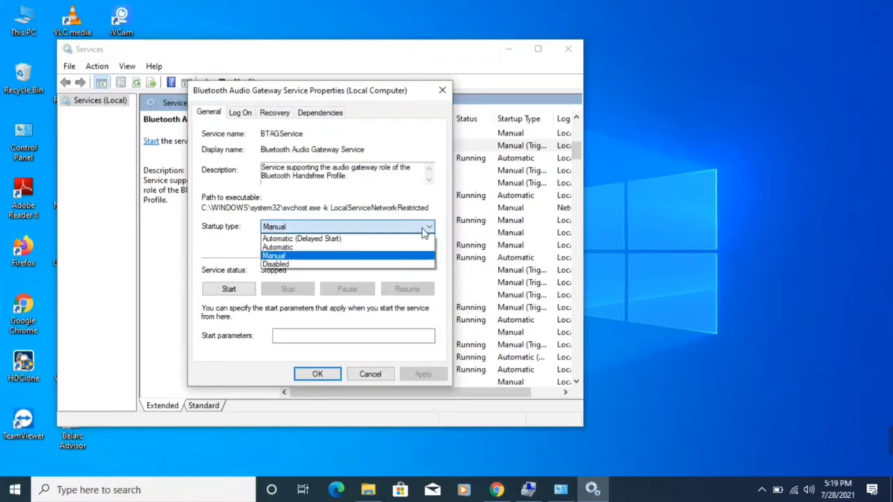
{"action": "left_click", "coordinate": [307, 247]}
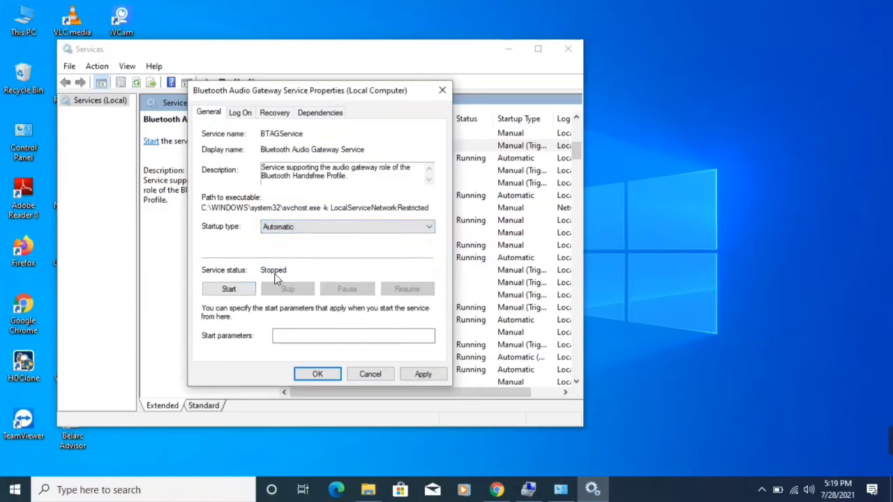
{"action": "left_click", "coordinate": [238, 292]}
{"action": "left_click", "coordinate": [335, 254]}
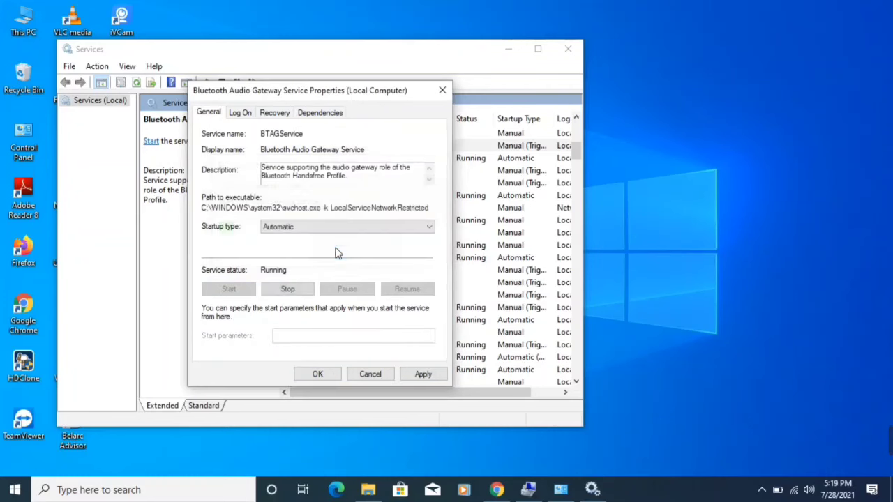
{"action": "left_click", "coordinate": [433, 374]}
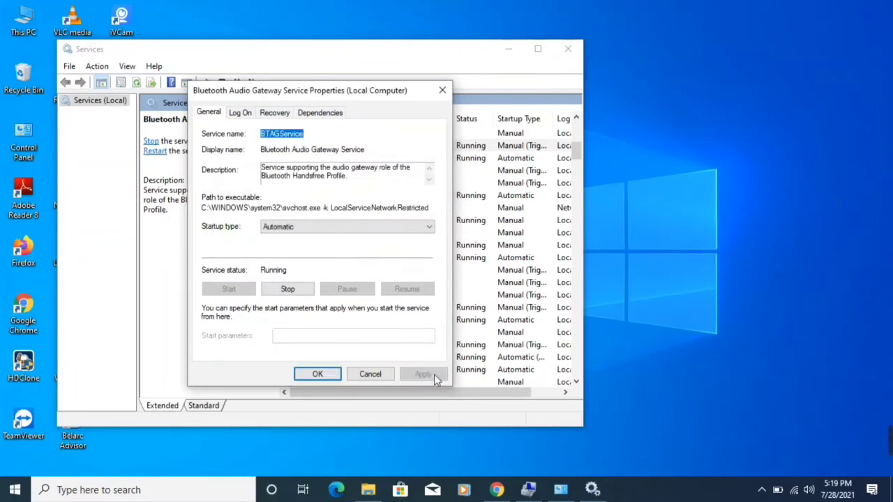
{"action": "left_click", "coordinate": [317, 375]}
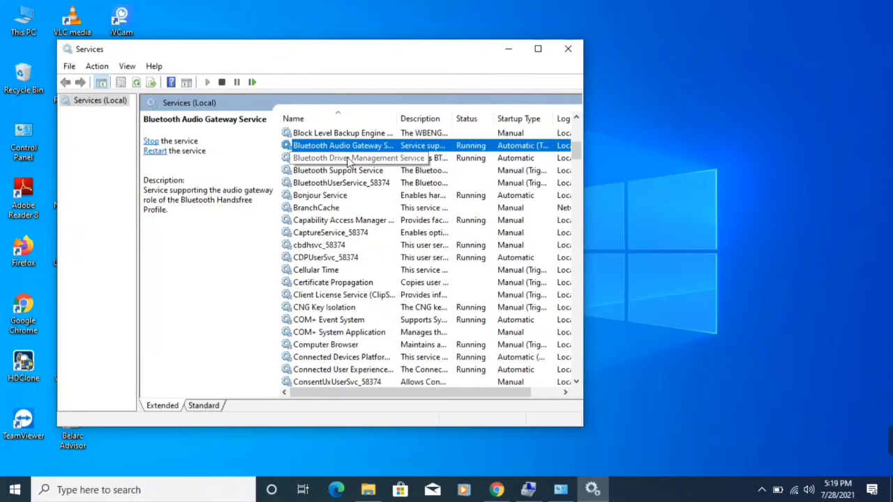
- Set the Bluetooth Support Service's startup type to Automatic and start it, apply the changes, and minimize Services
{"action": "double_click", "coordinate": [347, 172]}
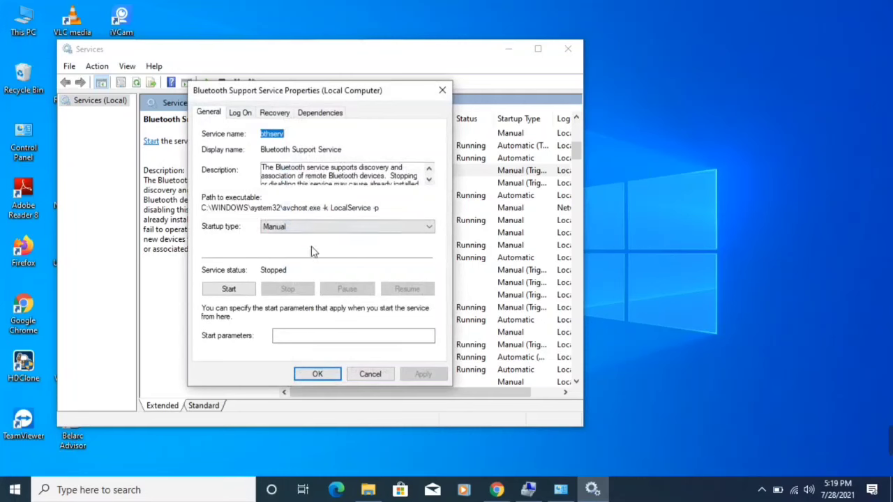
{"action": "left_click", "coordinate": [298, 226]}
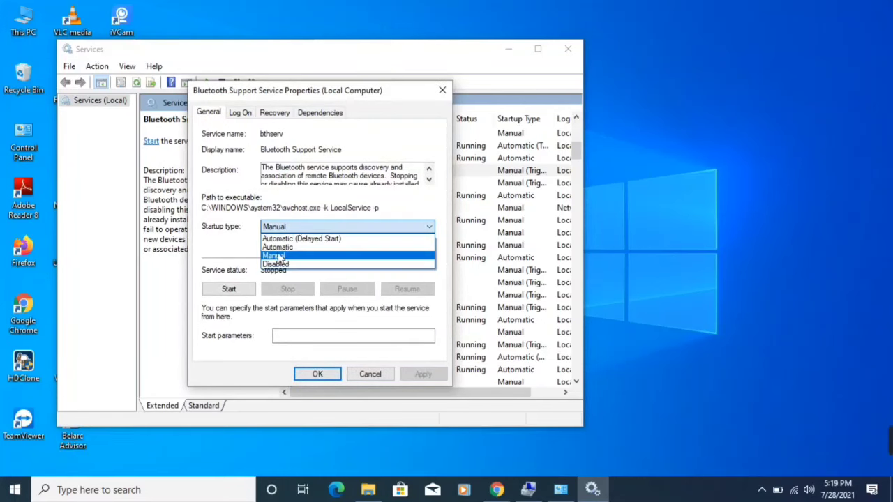
{"action": "left_click", "coordinate": [280, 249]}
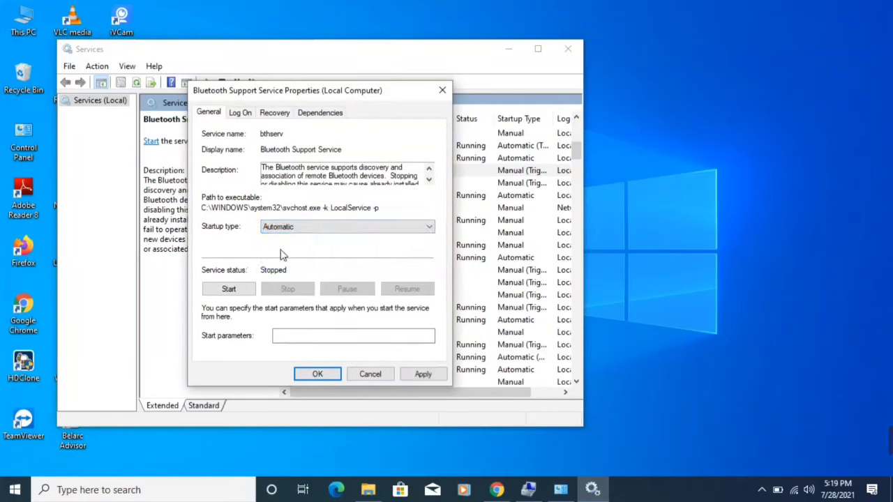
{"action": "left_click", "coordinate": [229, 289]}
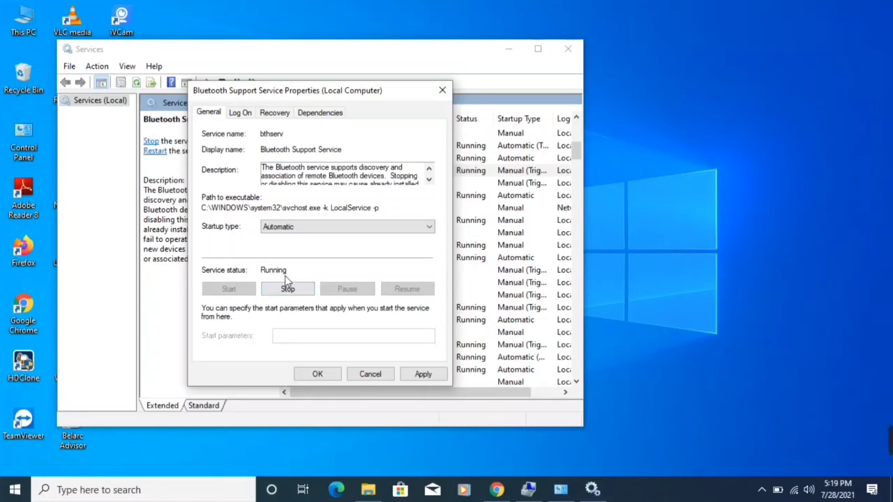
{"action": "left_click", "coordinate": [421, 374]}
{"action": "left_click", "coordinate": [315, 374]}
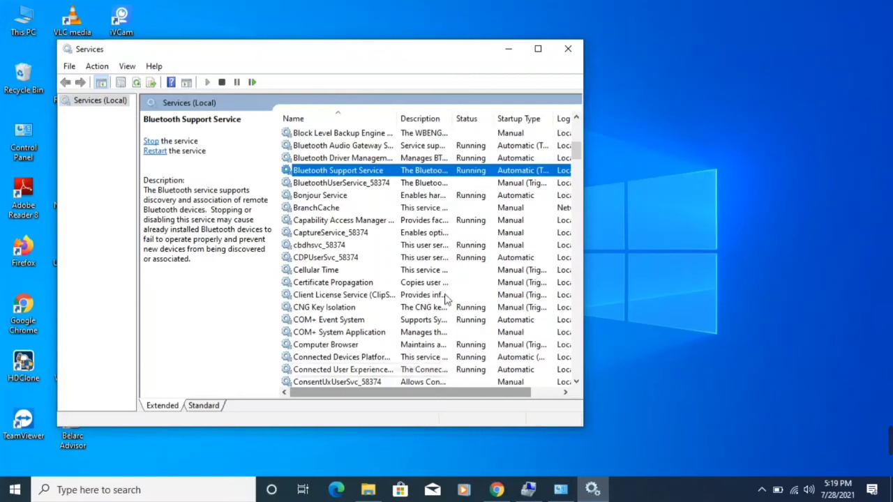
{"action": "left_click", "coordinate": [333, 184]}
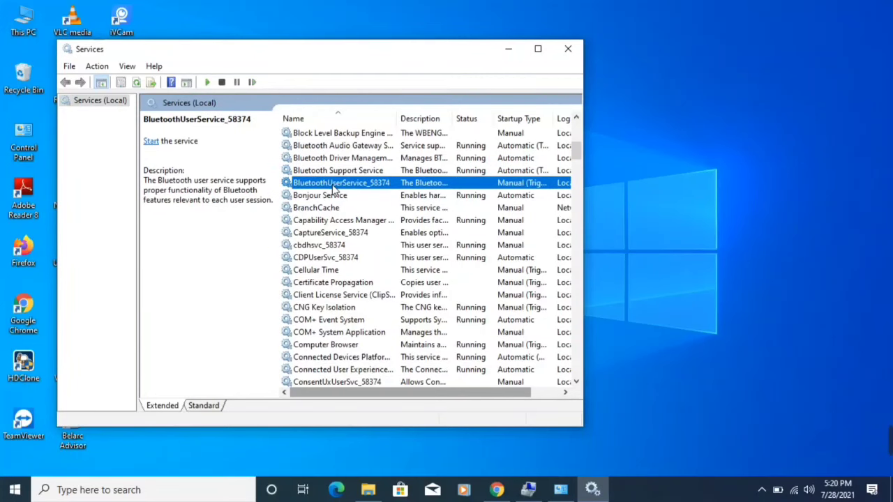
{"action": "left_click", "coordinate": [508, 51]}
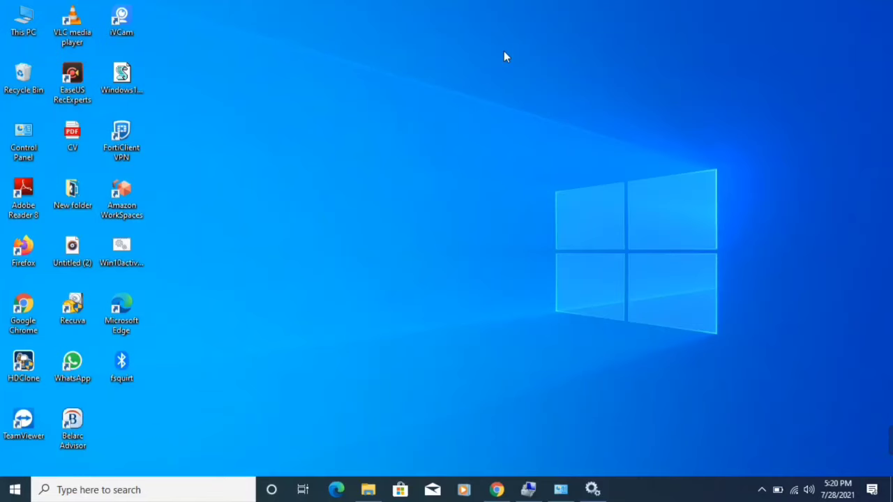
- Search Windows for "troub" and open Troubleshoot settings
{"action": "left_click", "coordinate": [149, 493]}
{"action": "type", "text": "troub"}
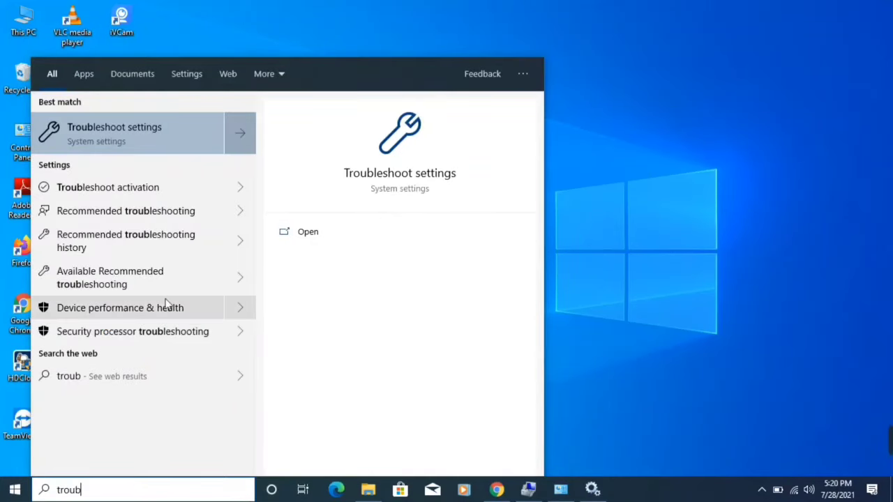
{"action": "left_click", "coordinate": [82, 138]}
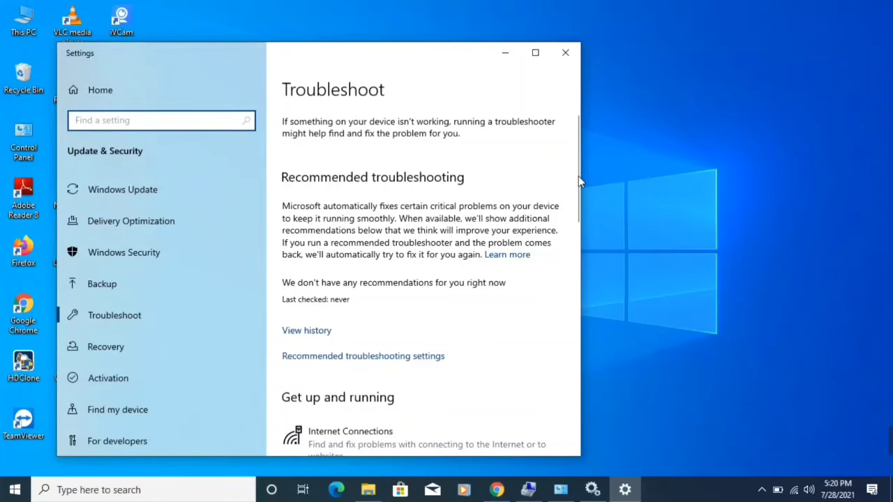
- Run the Bluetooth troubleshooter, close it once it has completed, and minimize Settings
{"action": "left_click_drag", "start_coordinate": [579, 175], "coordinate": [584, 281]}
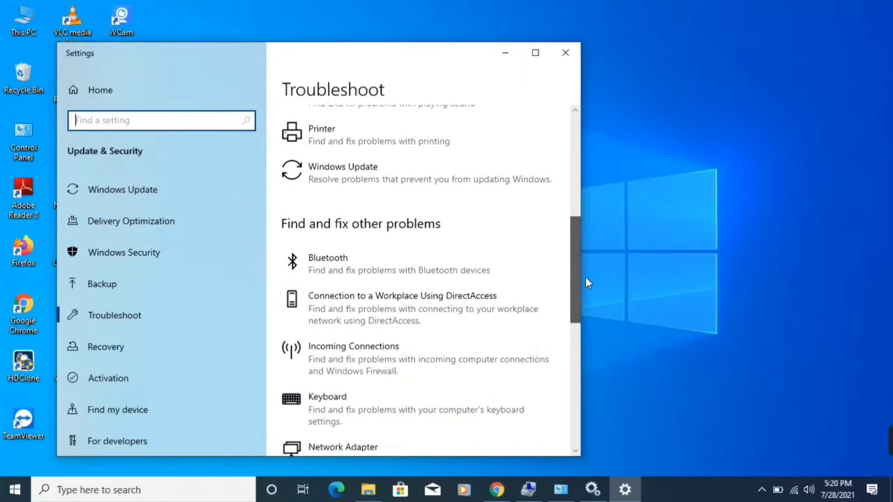
{"action": "left_click", "coordinate": [358, 261]}
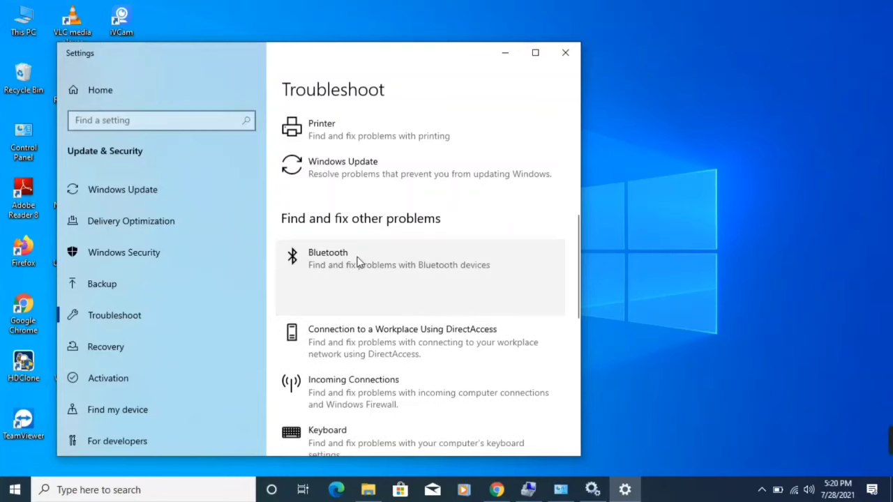
{"action": "left_click", "coordinate": [510, 300]}
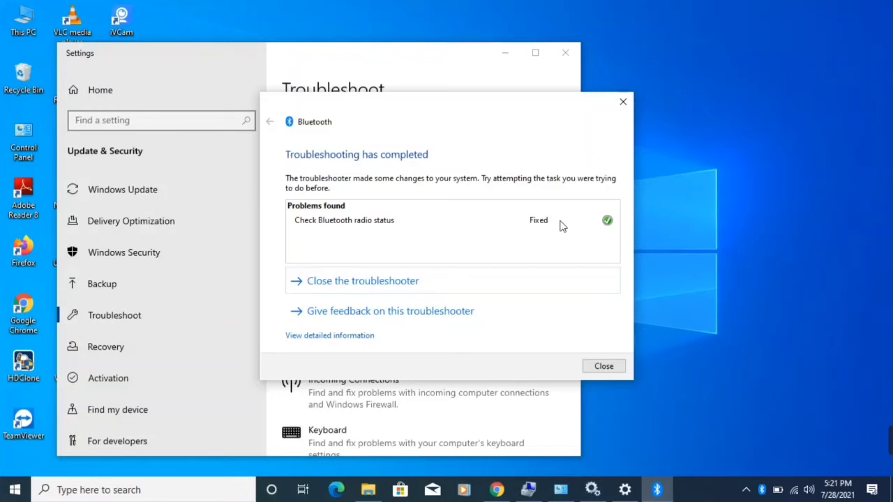
{"action": "left_click", "coordinate": [612, 367]}
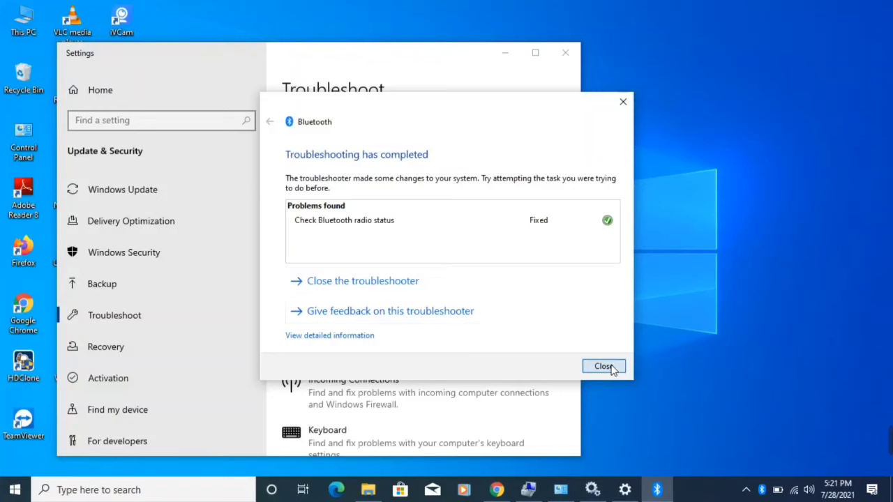
{"action": "left_click", "coordinate": [506, 55]}
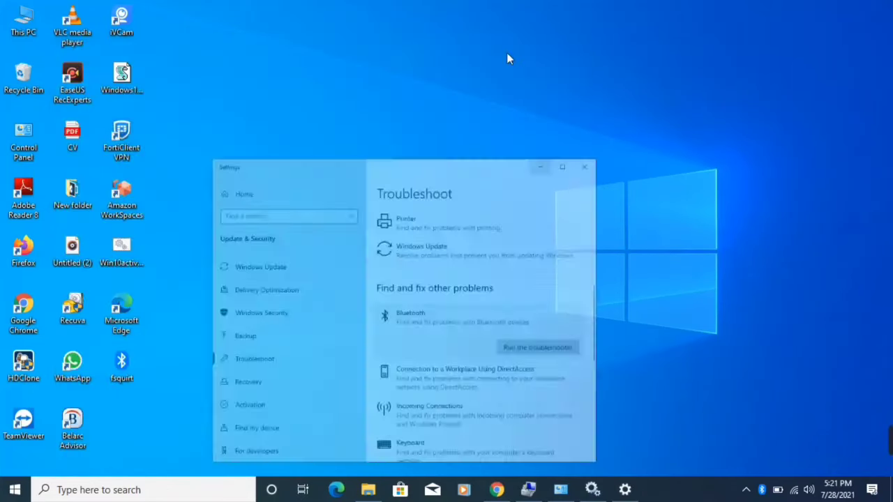